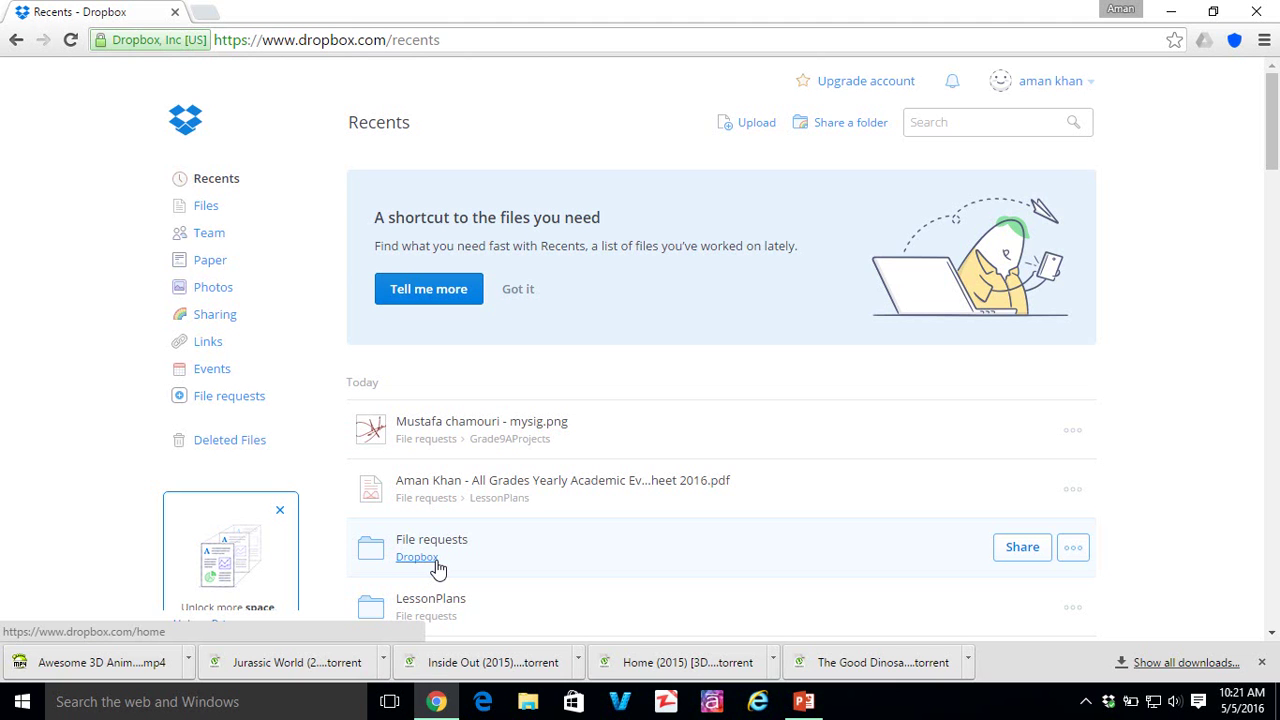
- Minimize Chrome and open the local Dropbox folder from its desktop icon
click(1088, 86)
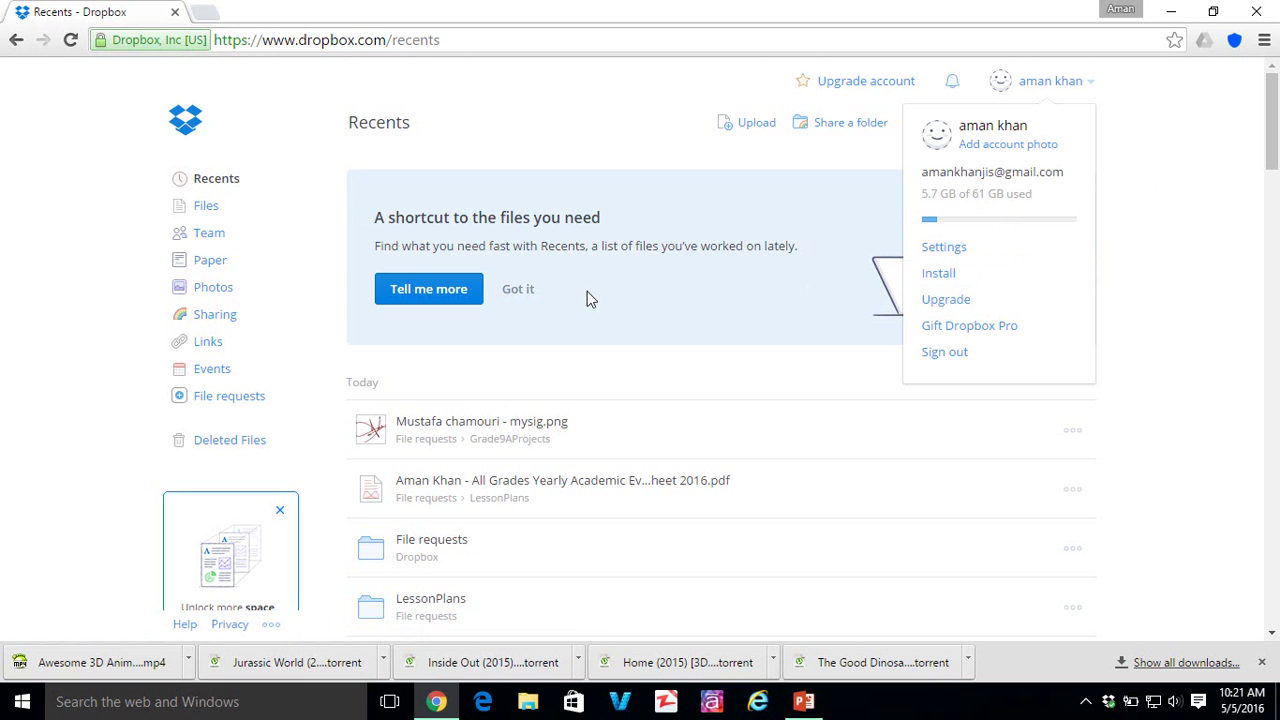
click(92, 189)
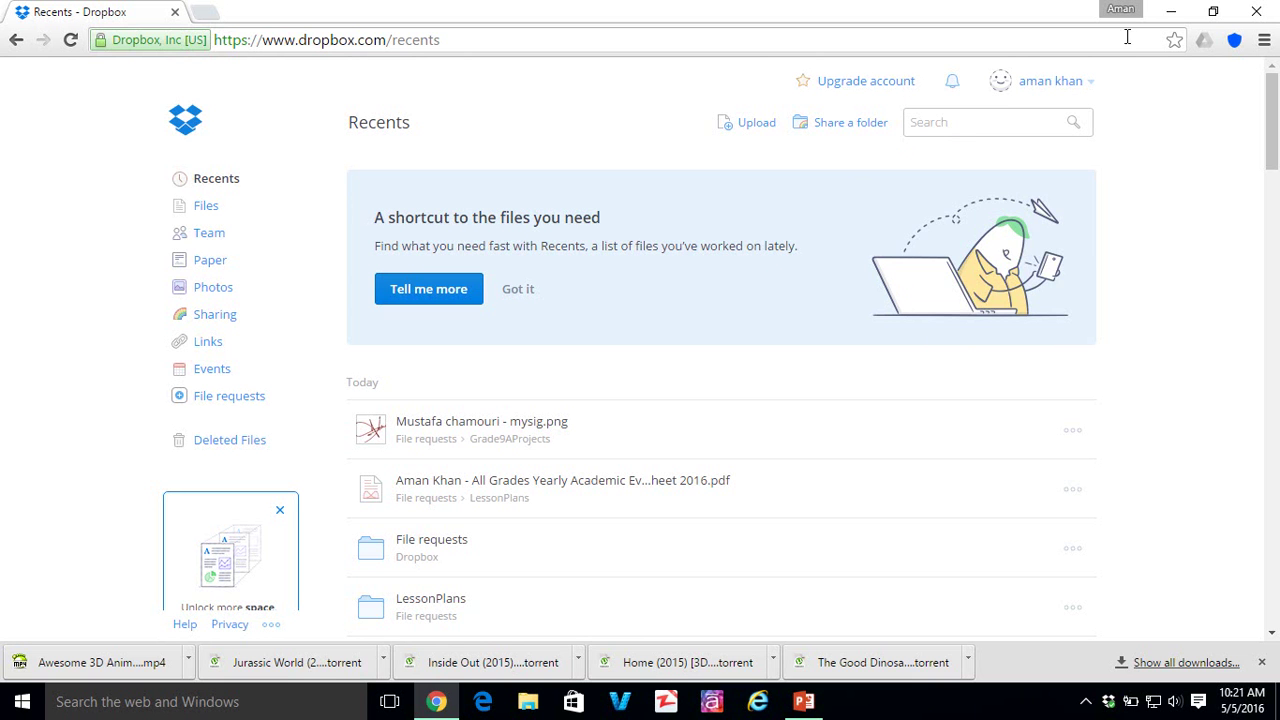
click(1171, 12)
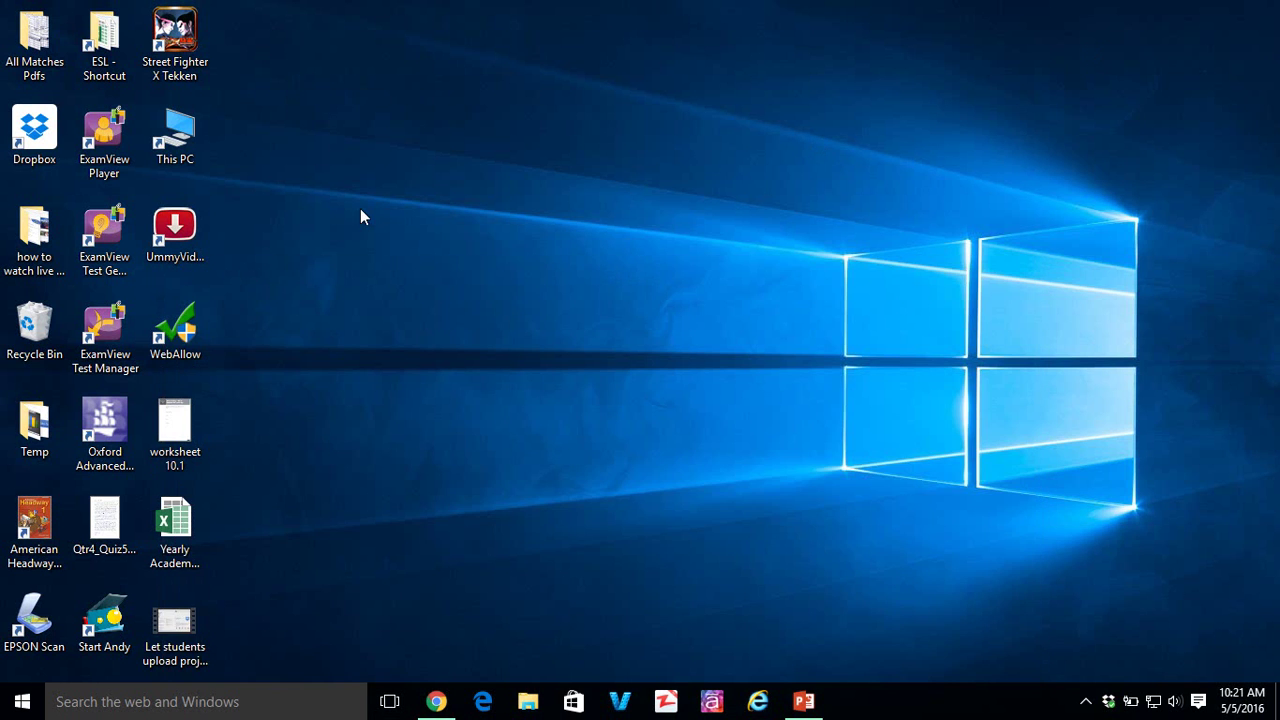
double_click(42, 150)
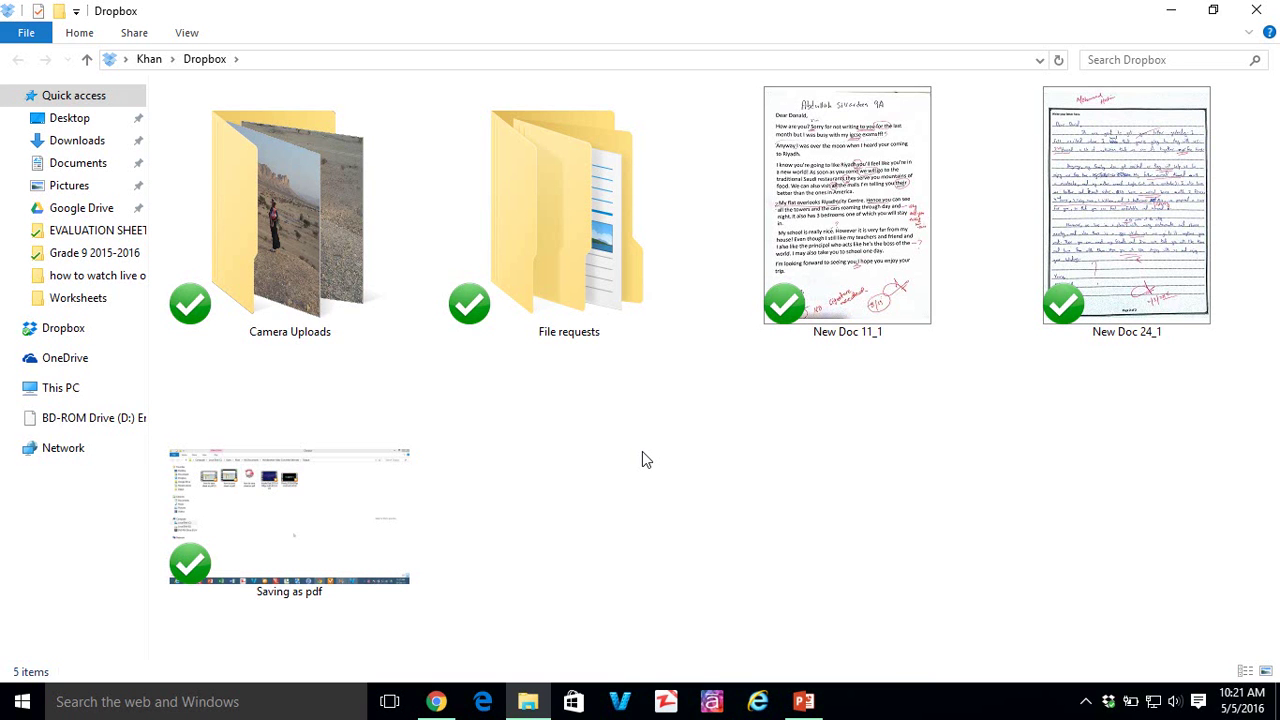
- Return to the Dropbox website in Chrome and go to File requests
click(436, 701)
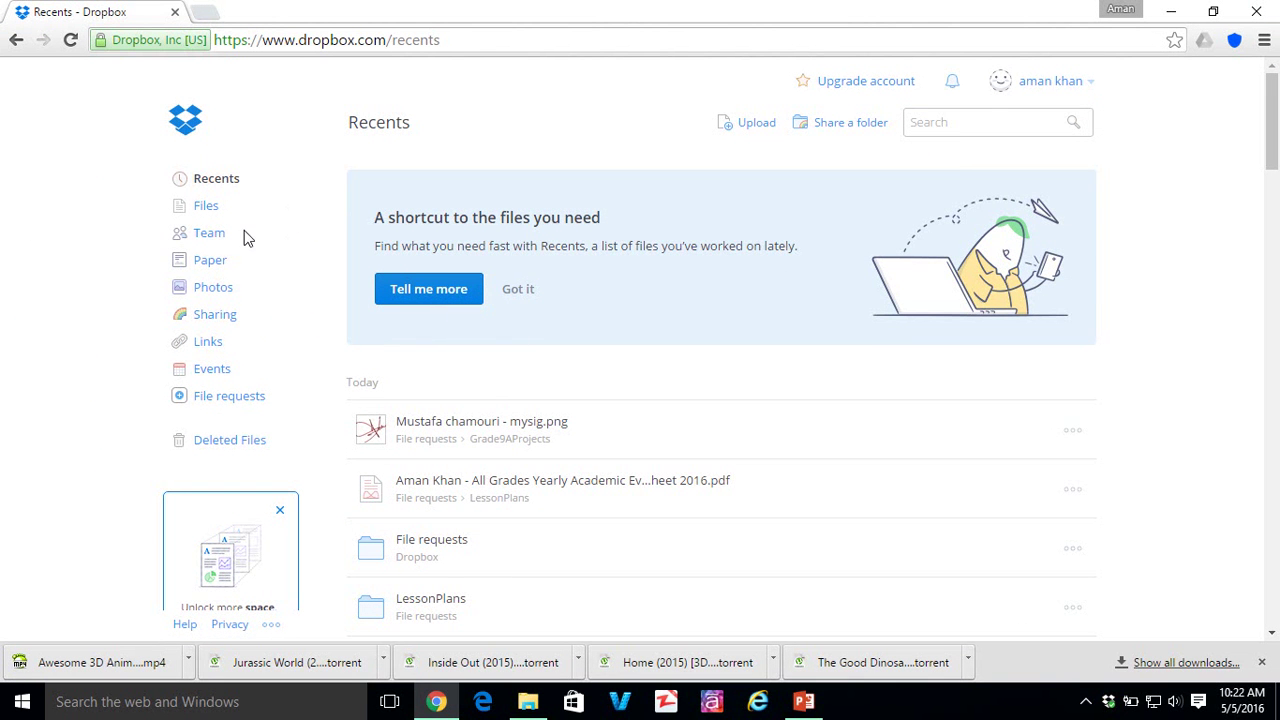
click(241, 400)
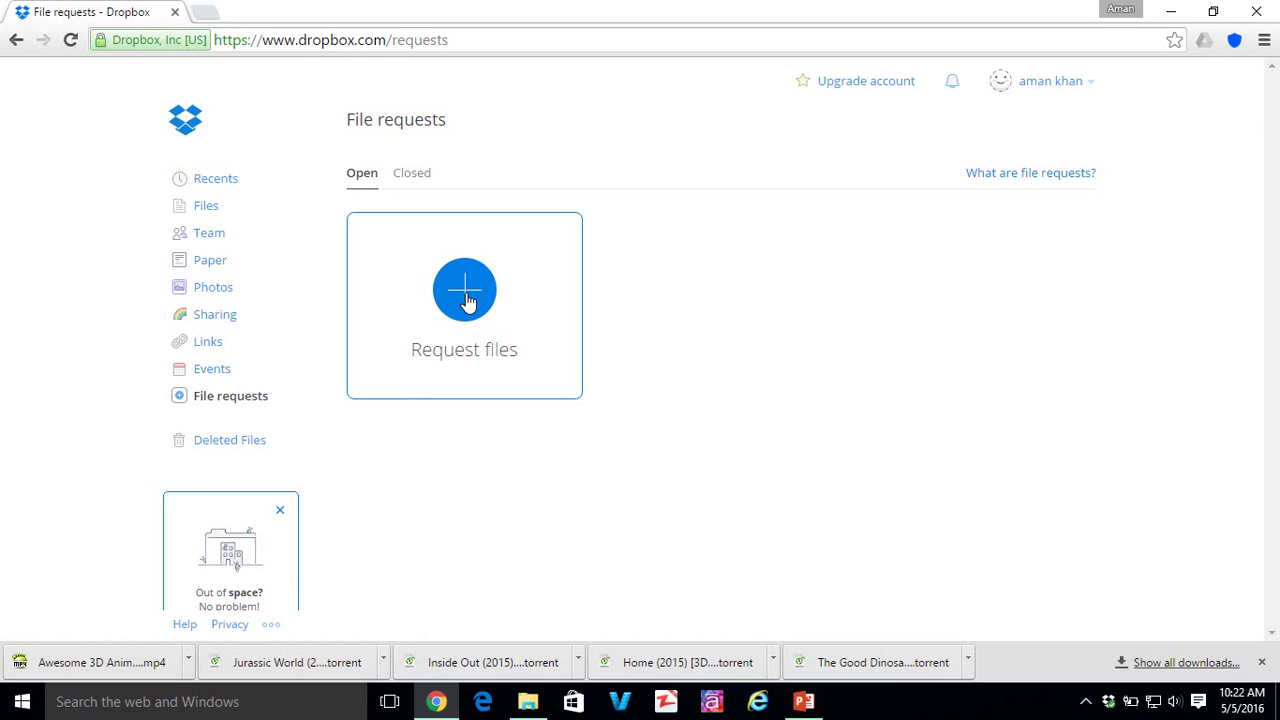
- Start a new file request titled 'Grade9Project'
click(466, 302)
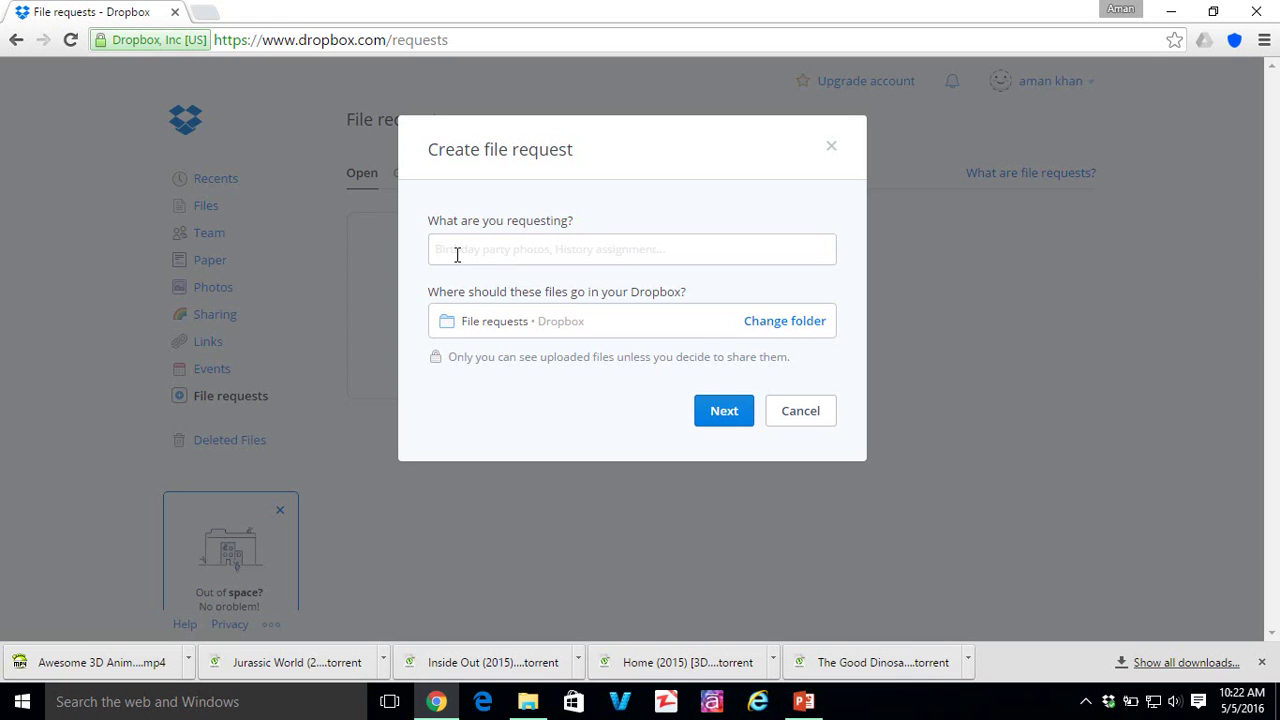
text(Gr)
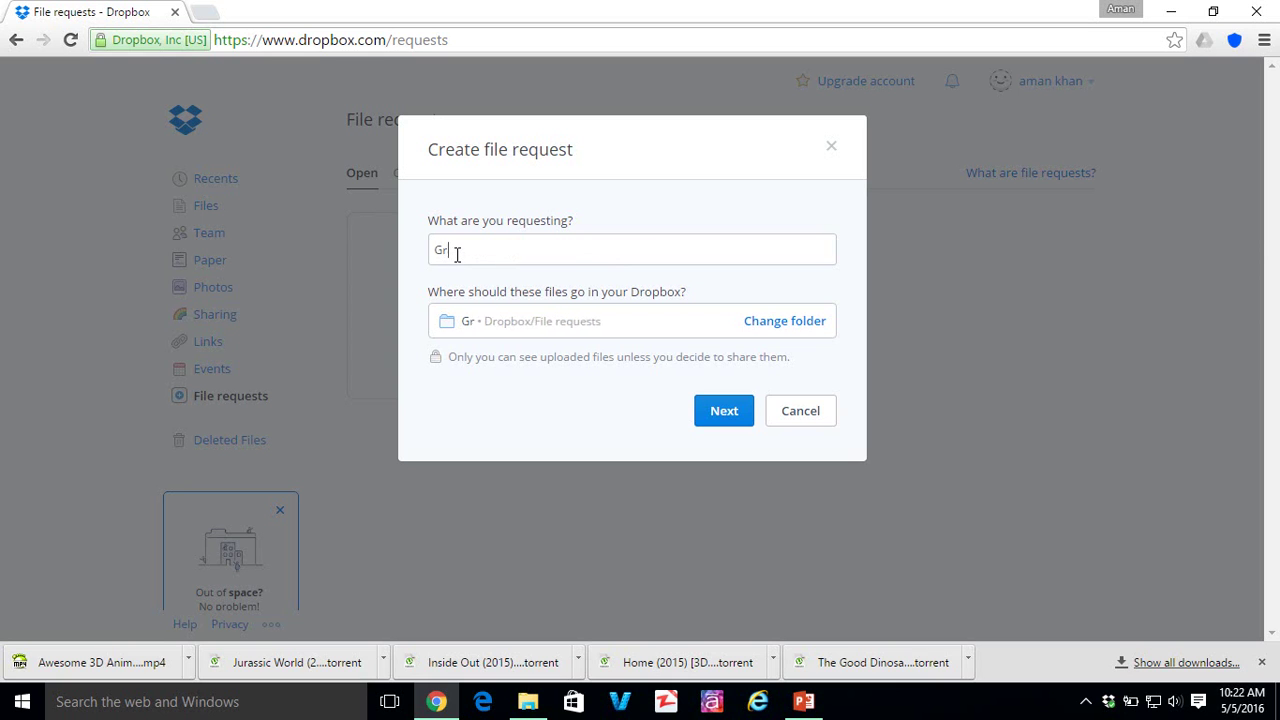
text(ade9)
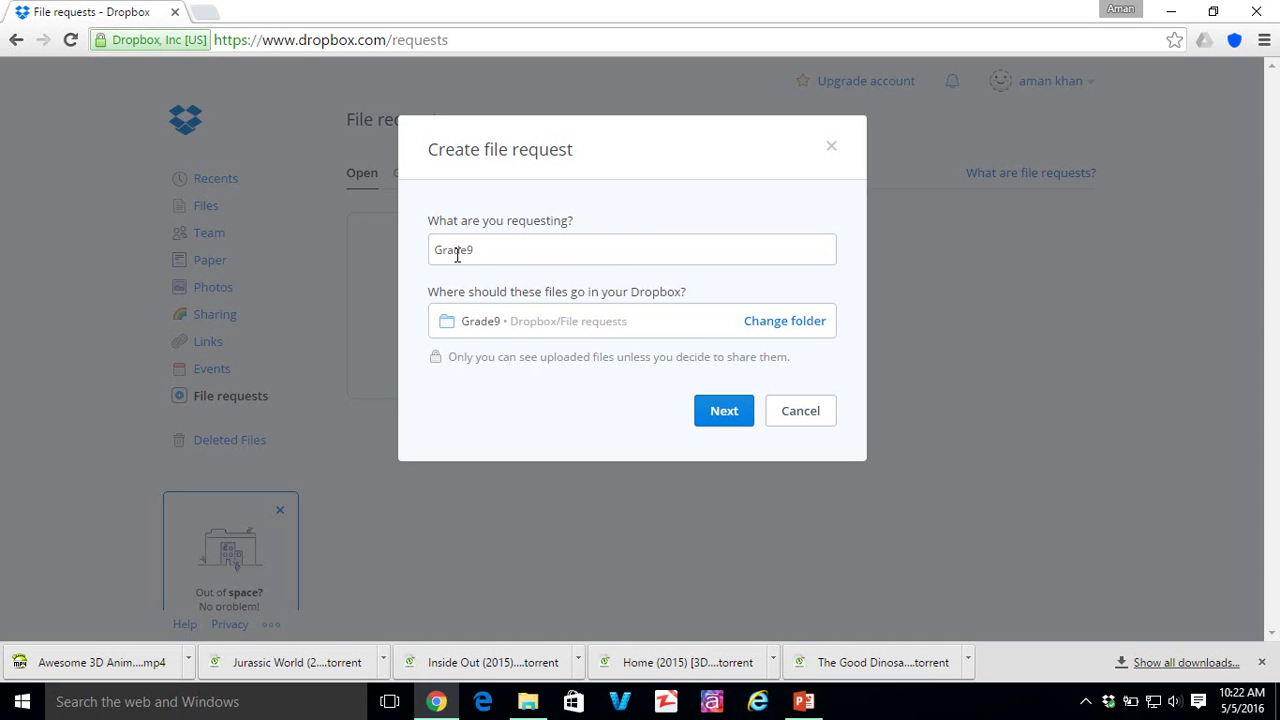
text(Project)
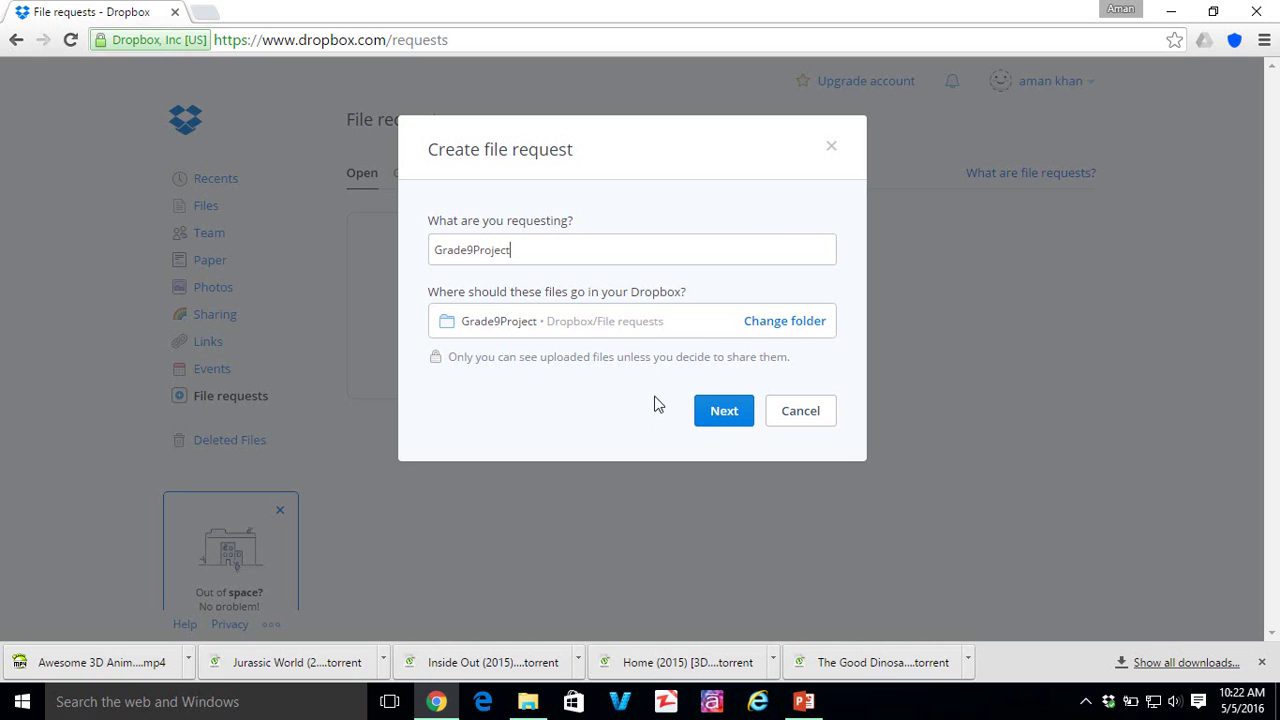
- Create the Grade9Project request, copy its link, and minimize Chrome
click(720, 421)
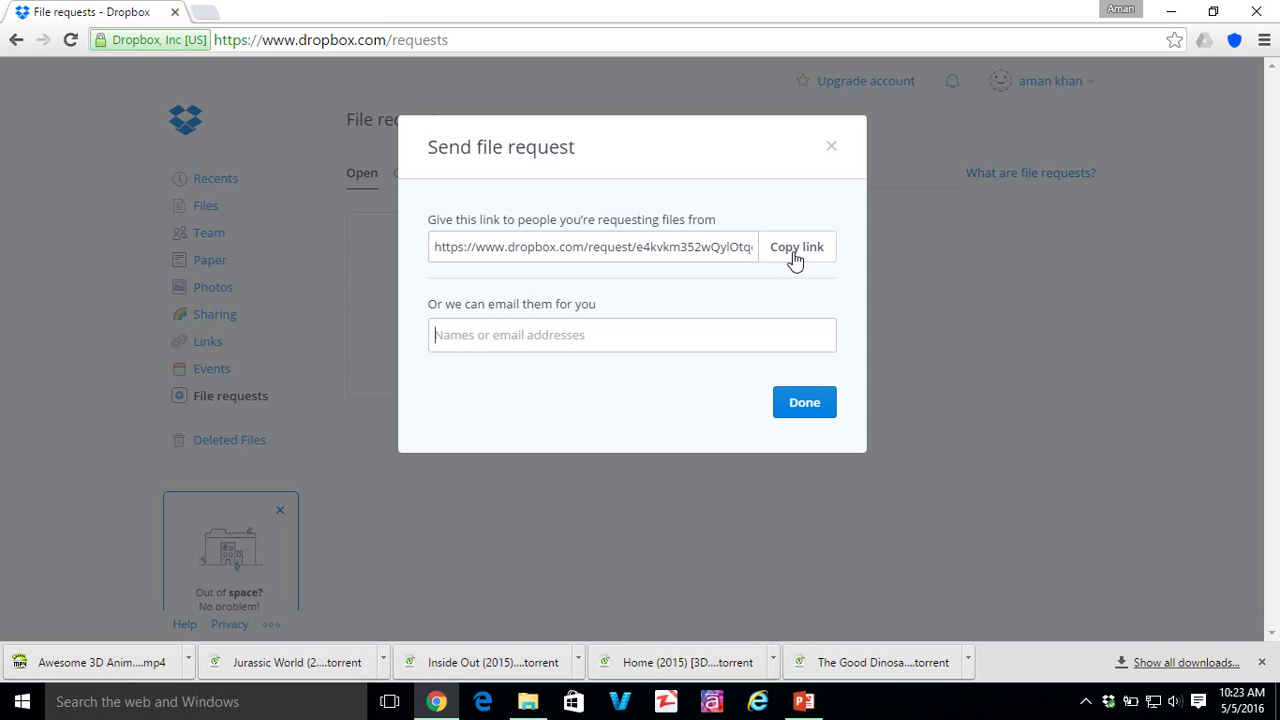
click(791, 256)
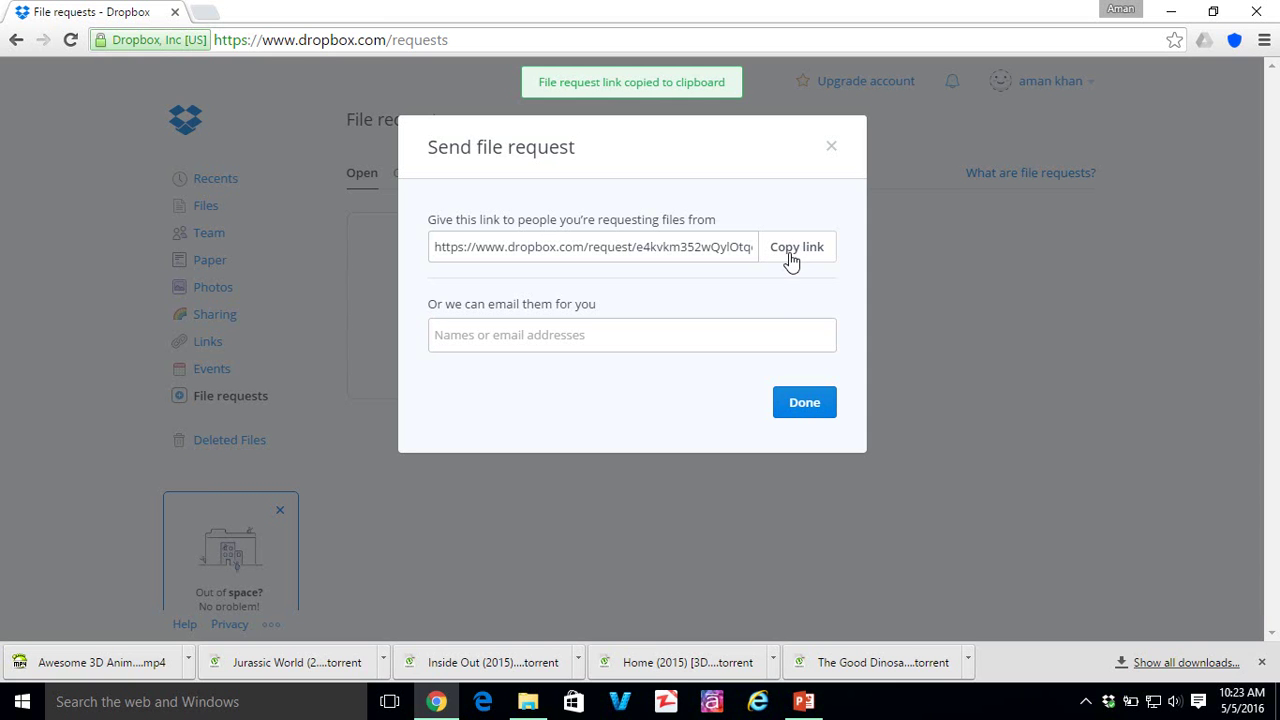
click(806, 404)
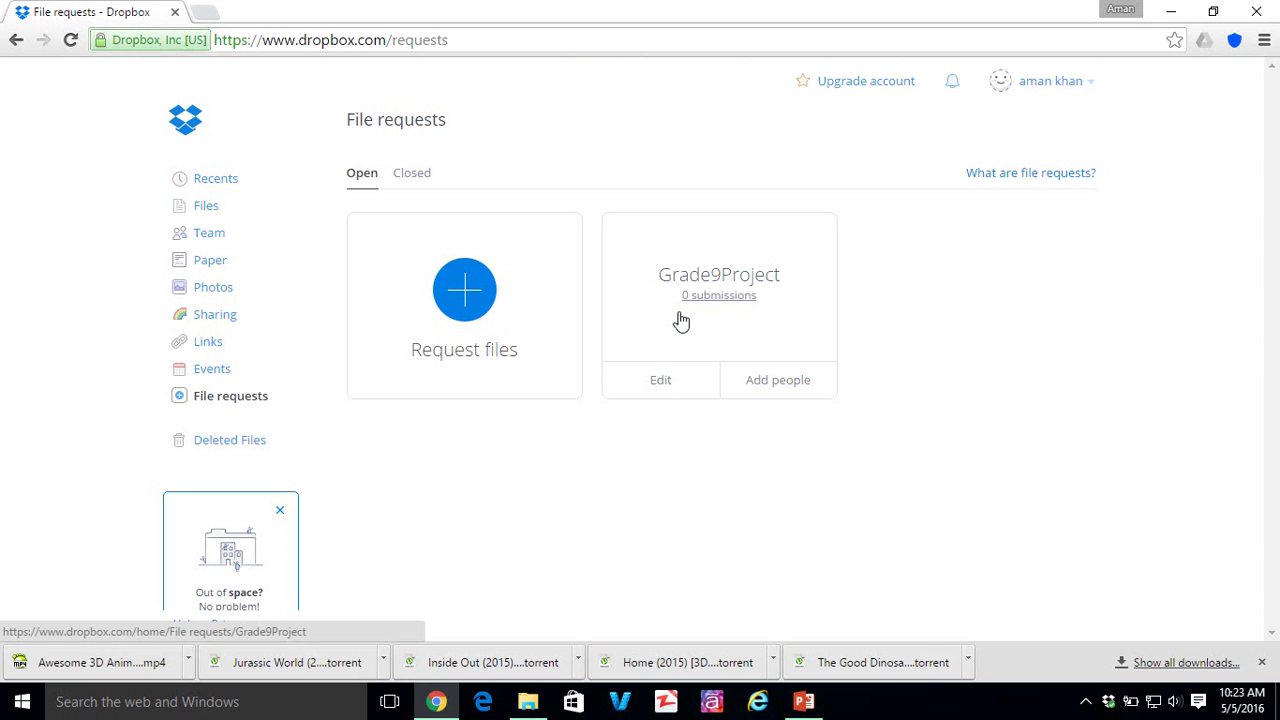
click(1171, 11)
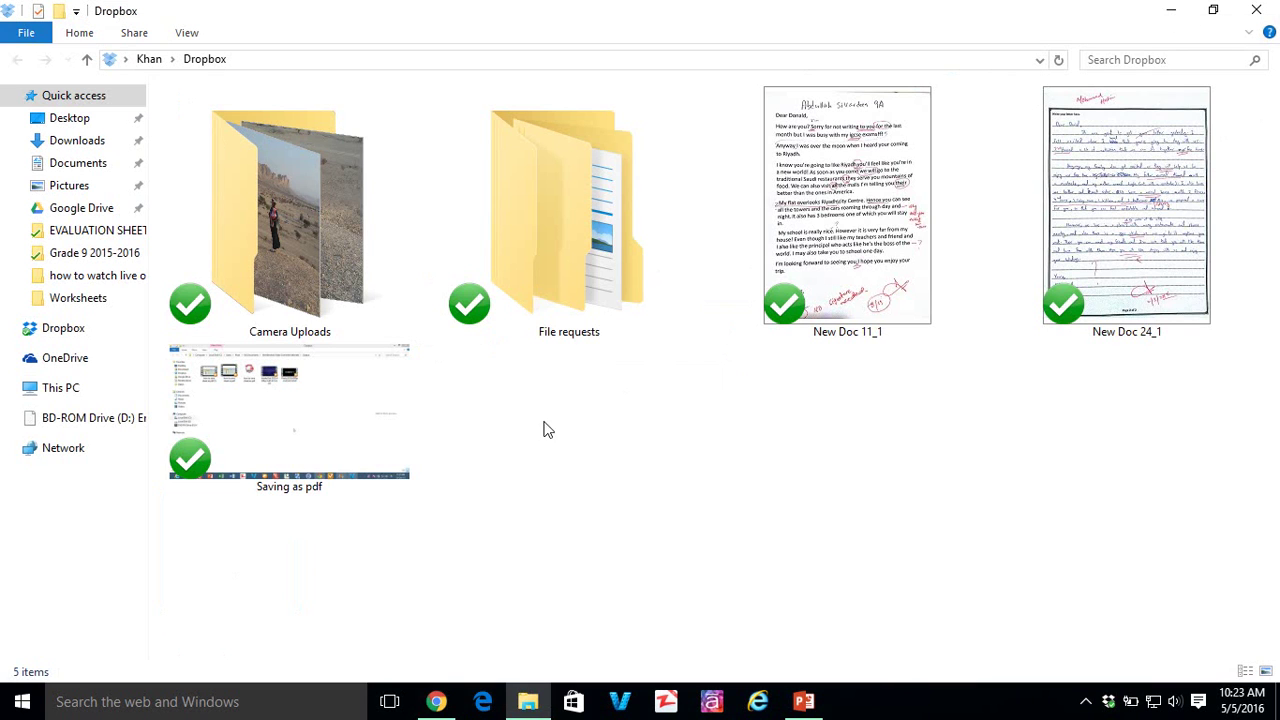
- In Edge, paste the copied Grade9Project request link into the address bar
click(483, 702)
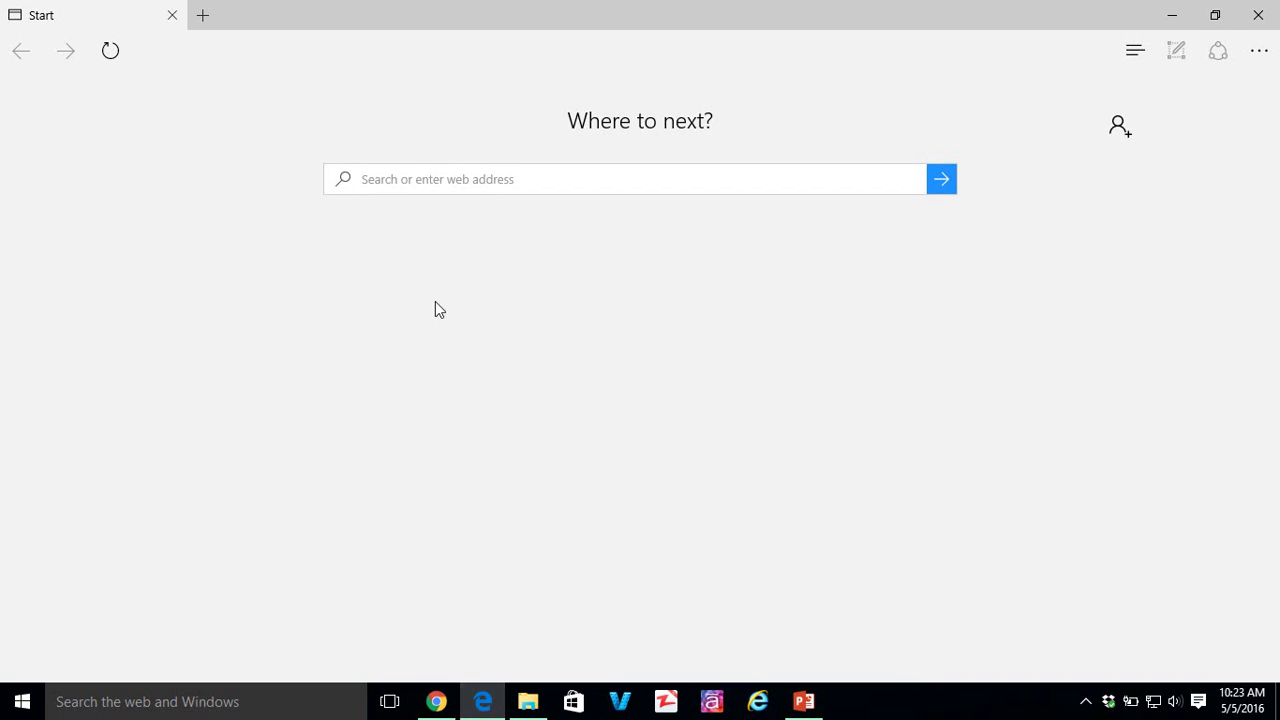
right_click(434, 190)
click(441, 127)
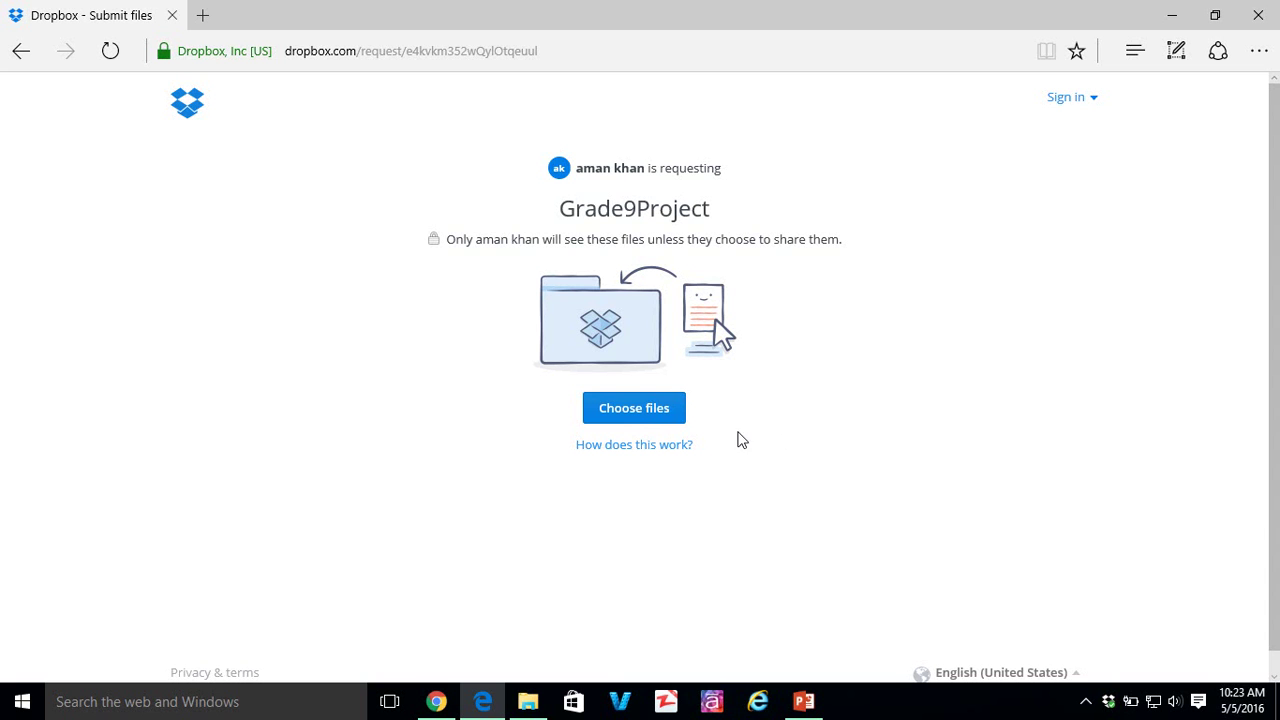
- Attach videocam.png from the IMAGES folder to the Grade9Project submission
click(658, 418)
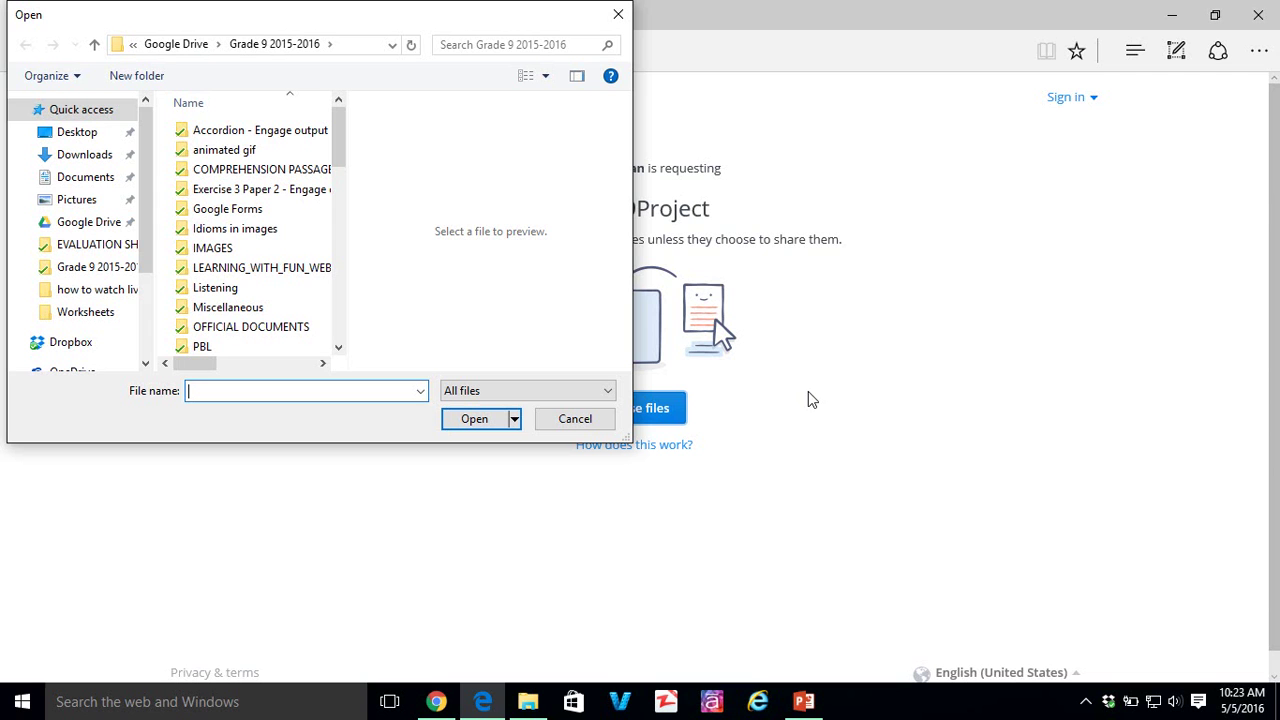
click(228, 252)
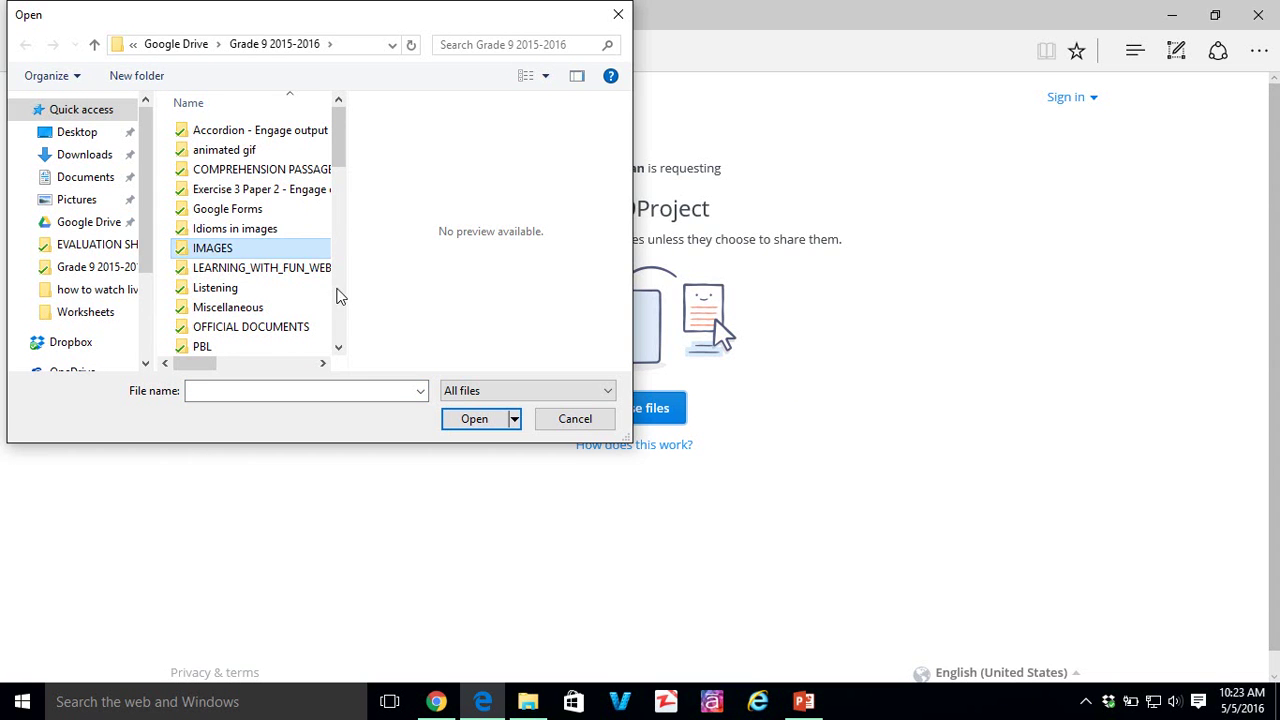
double_click(238, 255)
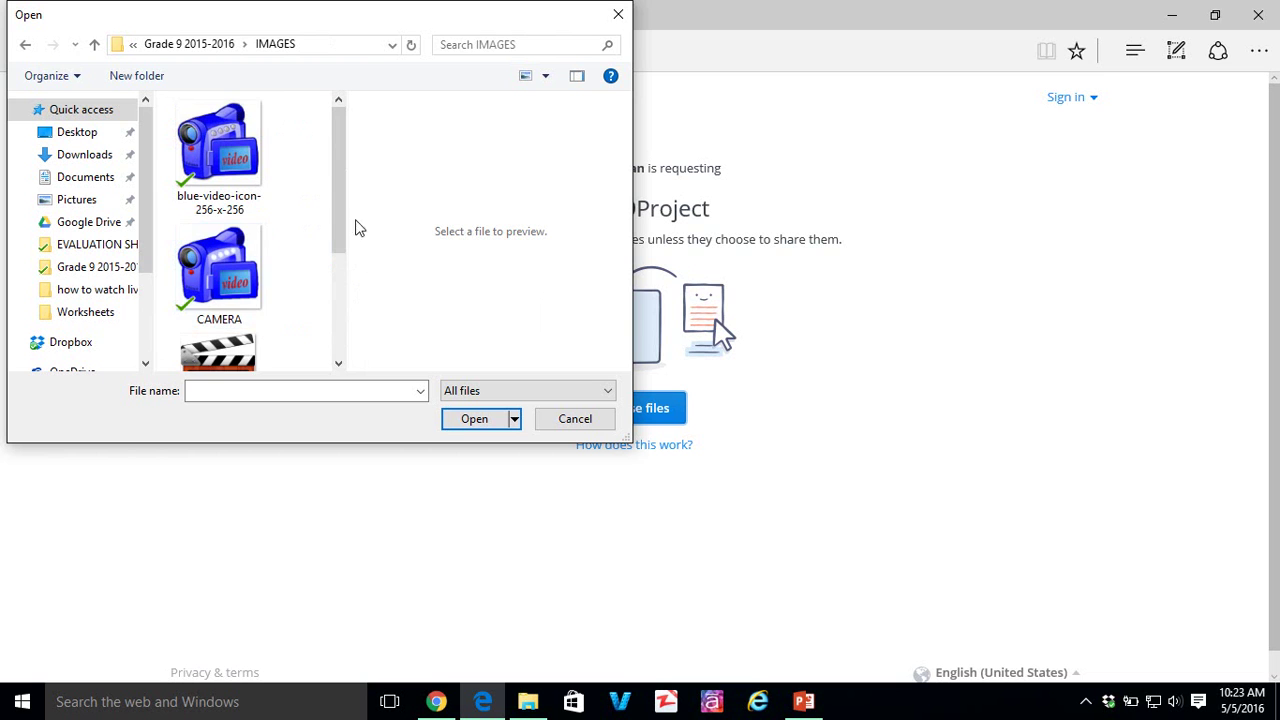
drag(340, 235, 324, 314)
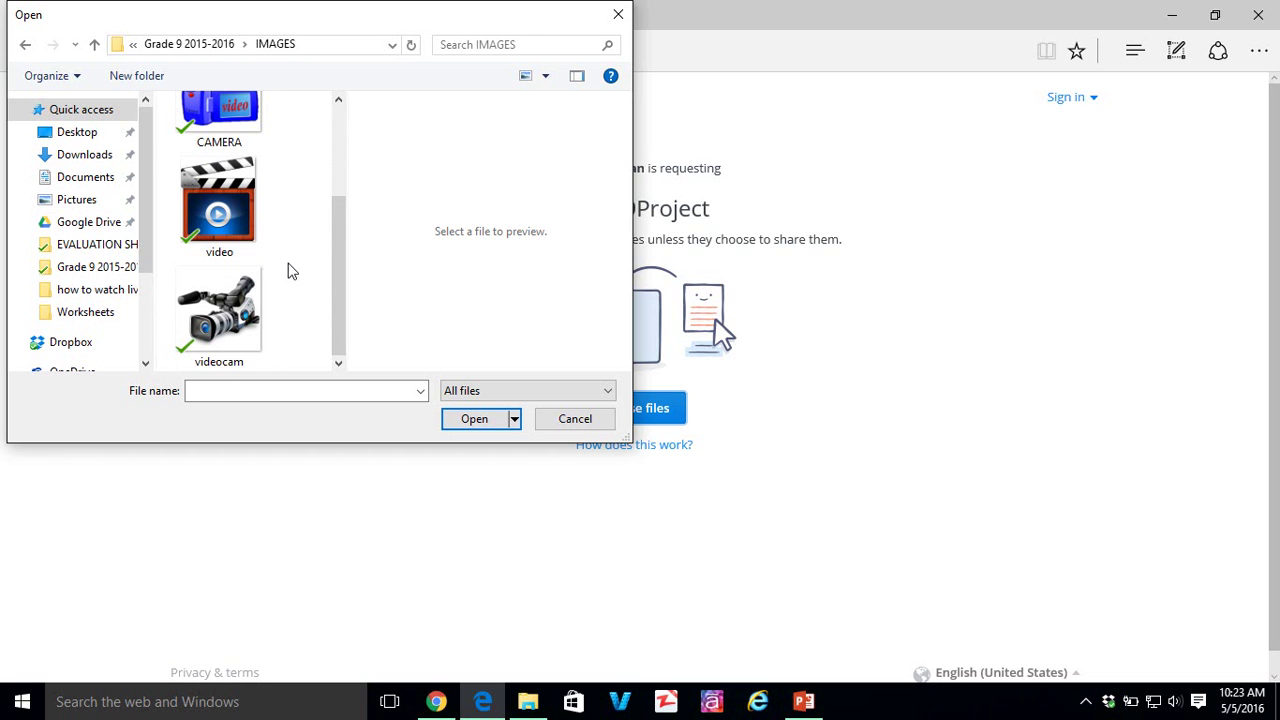
click(229, 321)
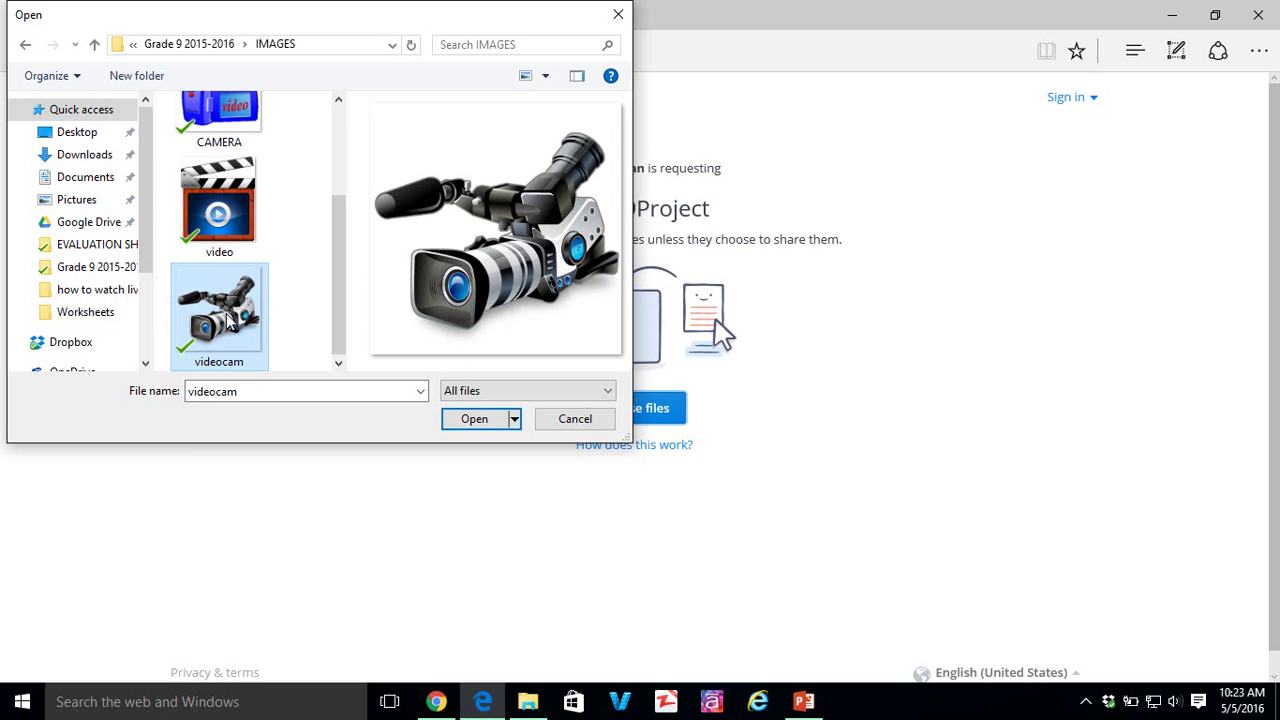
click(455, 416)
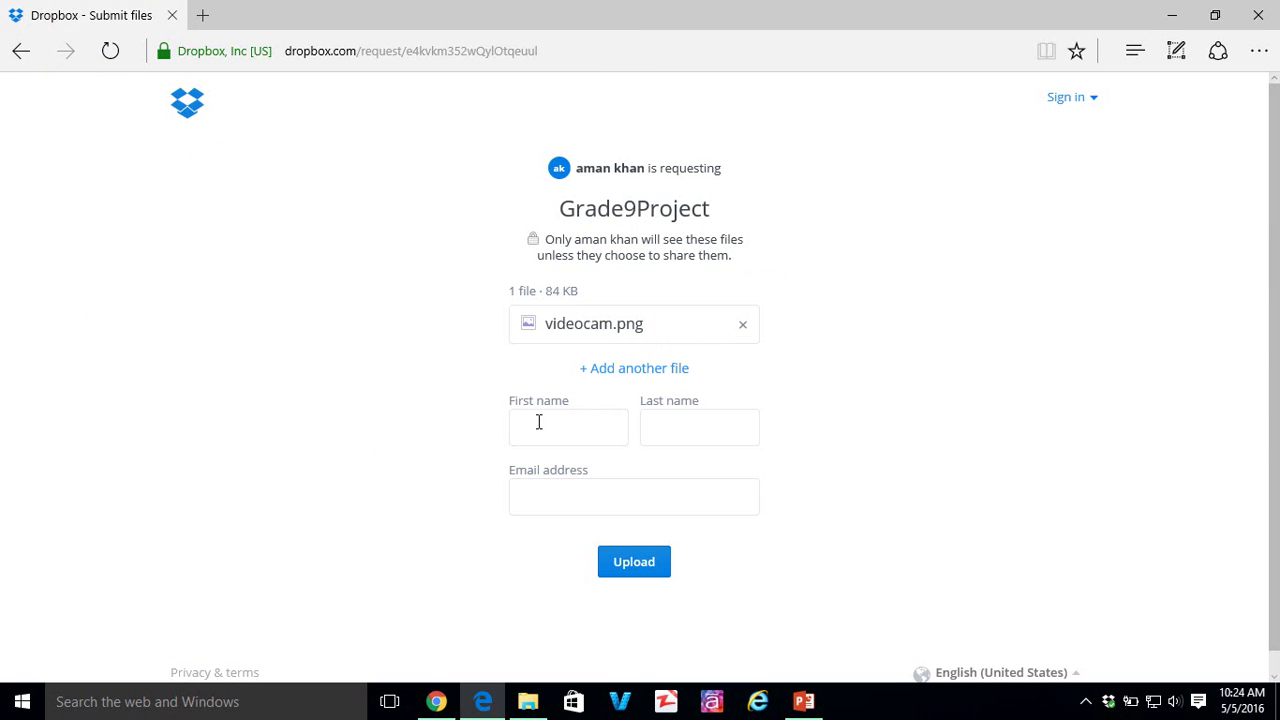
- Enter the submitter's first name, last name and e-mail, then upload videocam.png
click(548, 428)
text(Ahmed)
key(Tab)
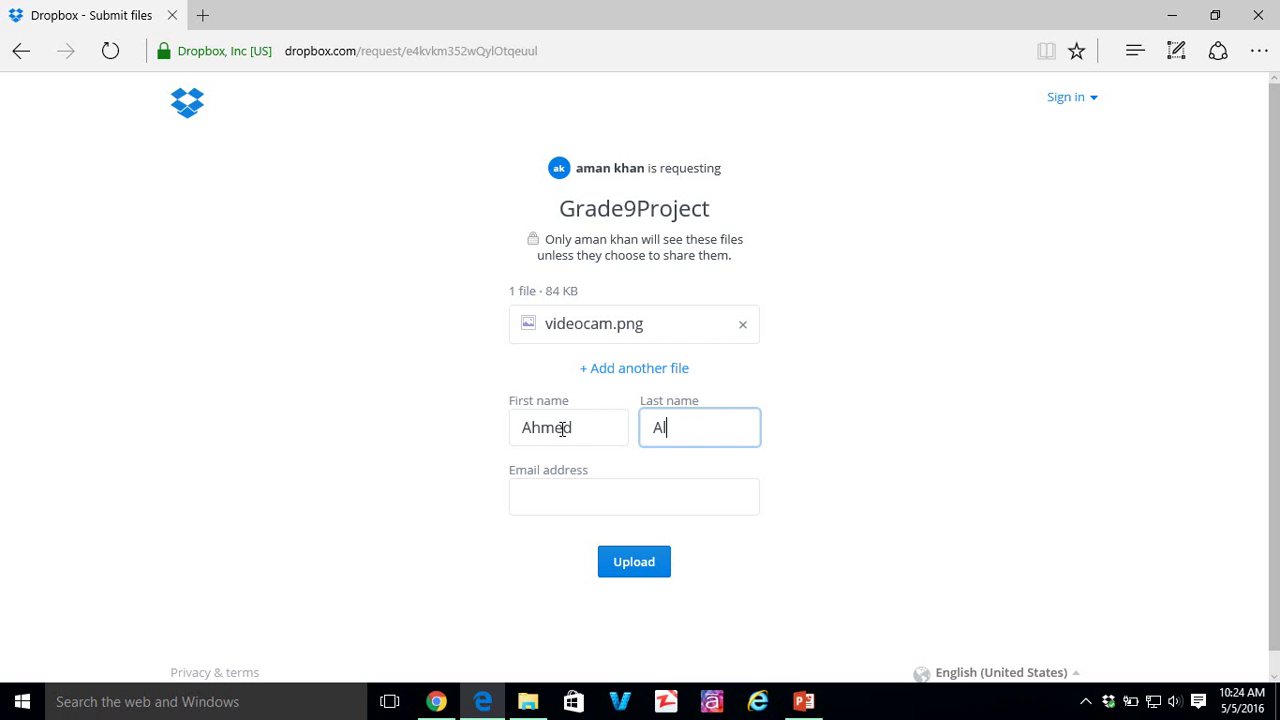
text(i)
key(Tab)
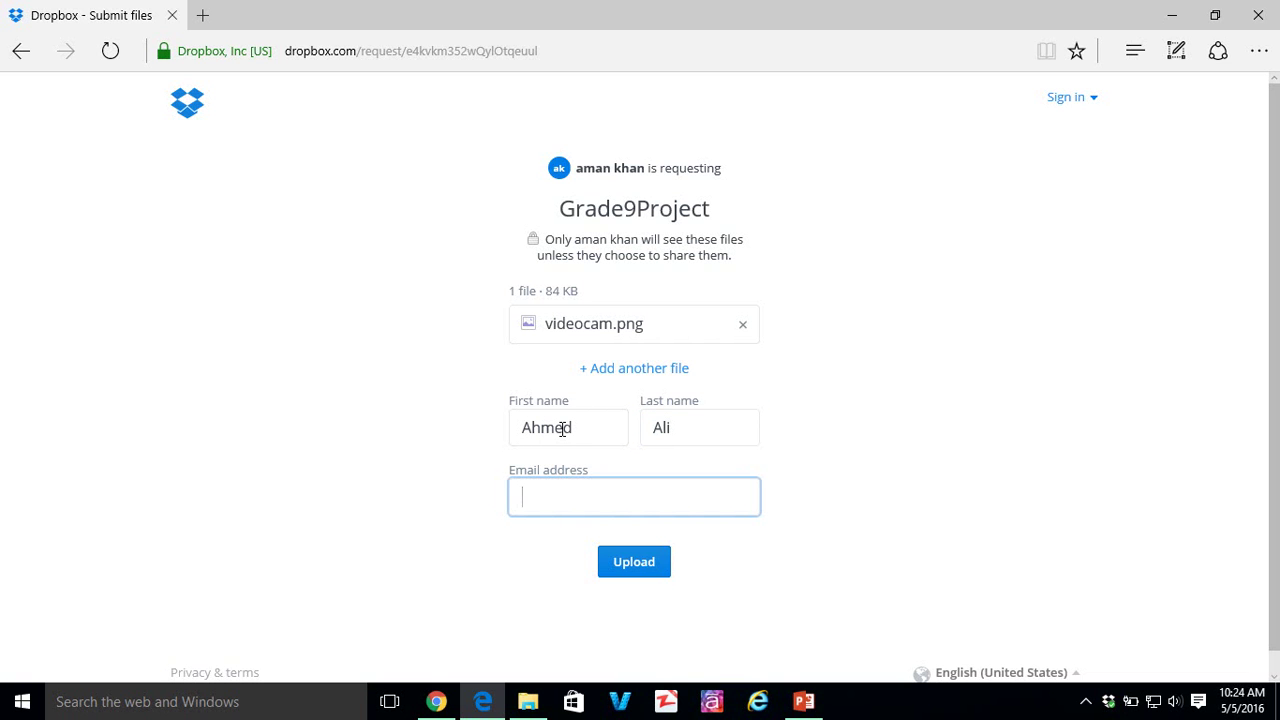
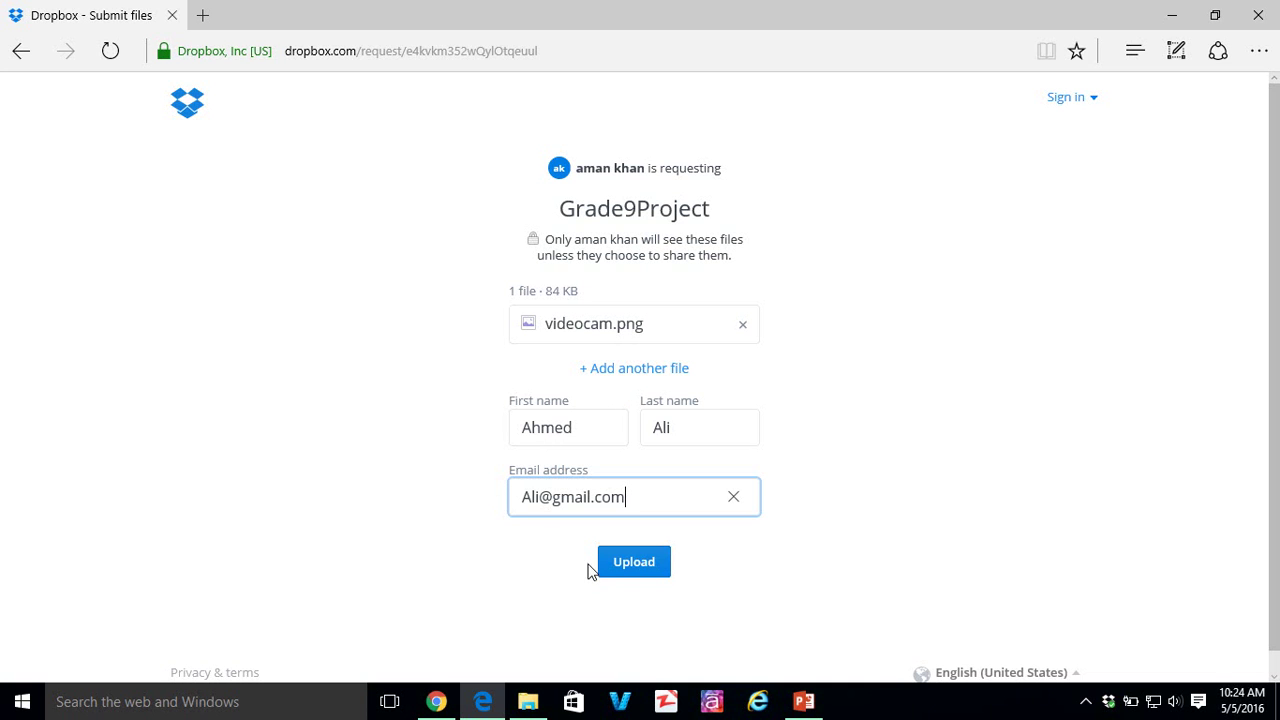
click(647, 575)
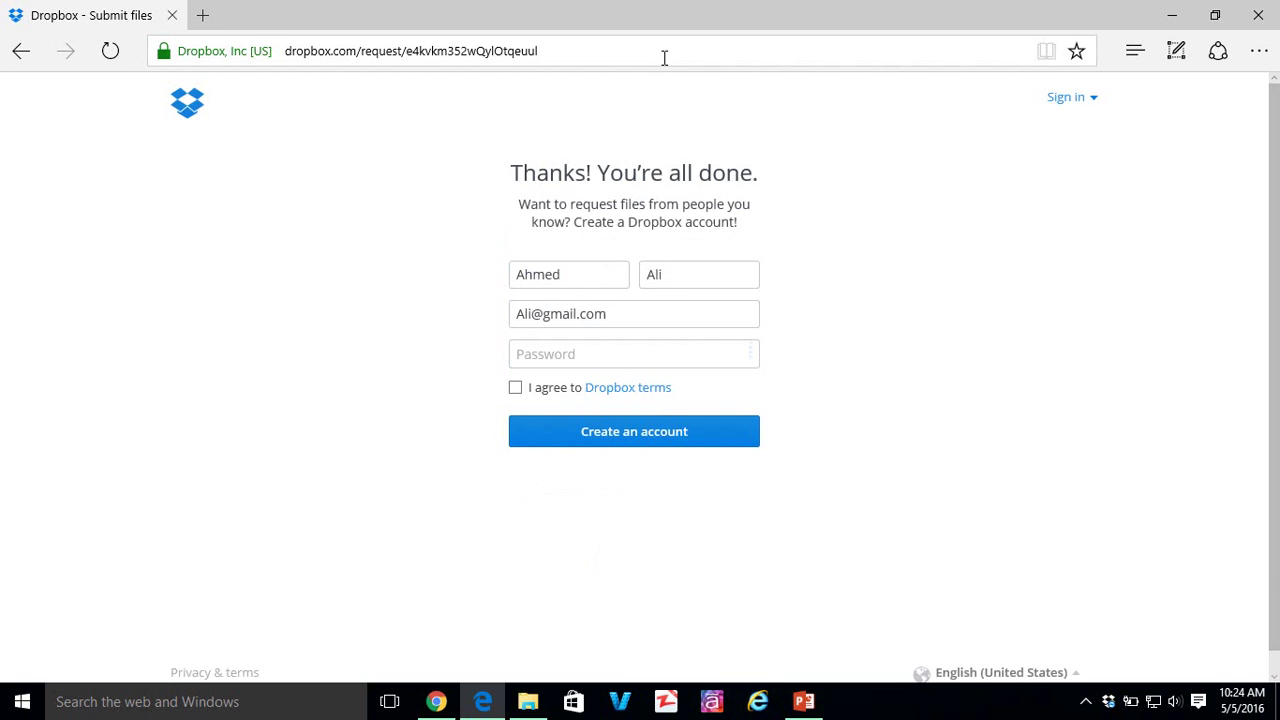
- Close Edge and browse File requests to the Grade9Project folder holding the videocam image
click(1262, 22)
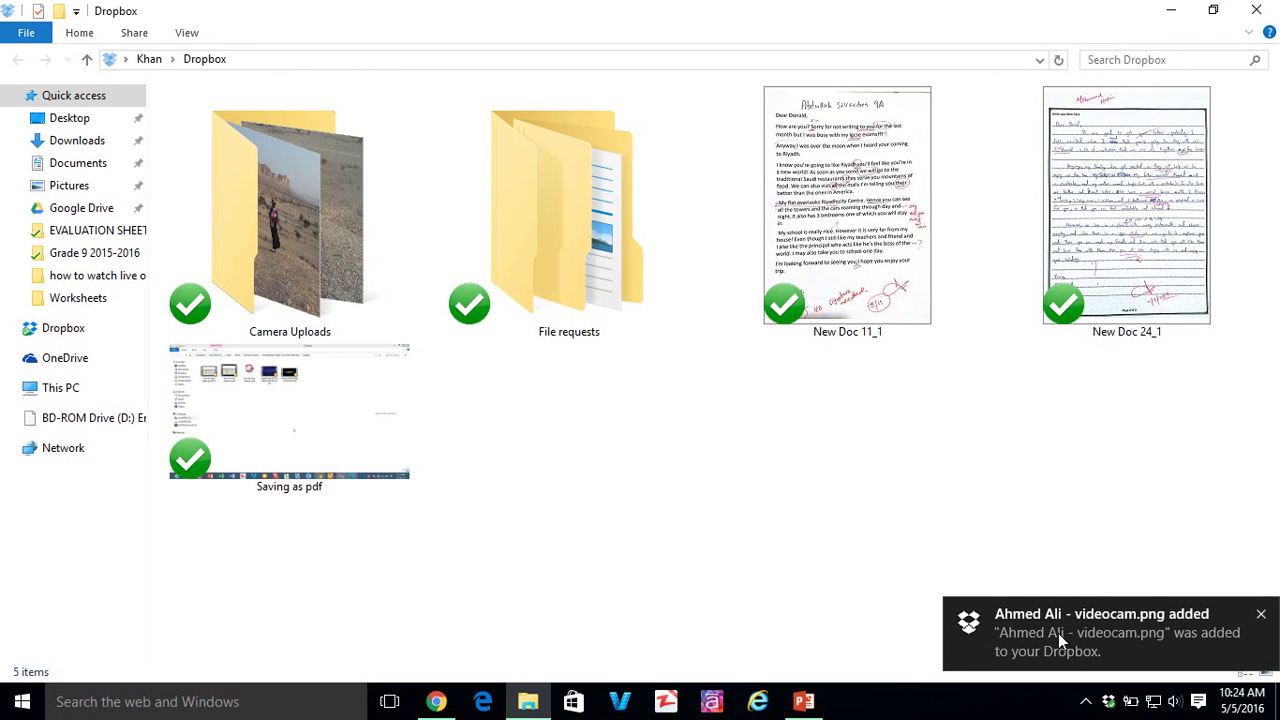
double_click(590, 265)
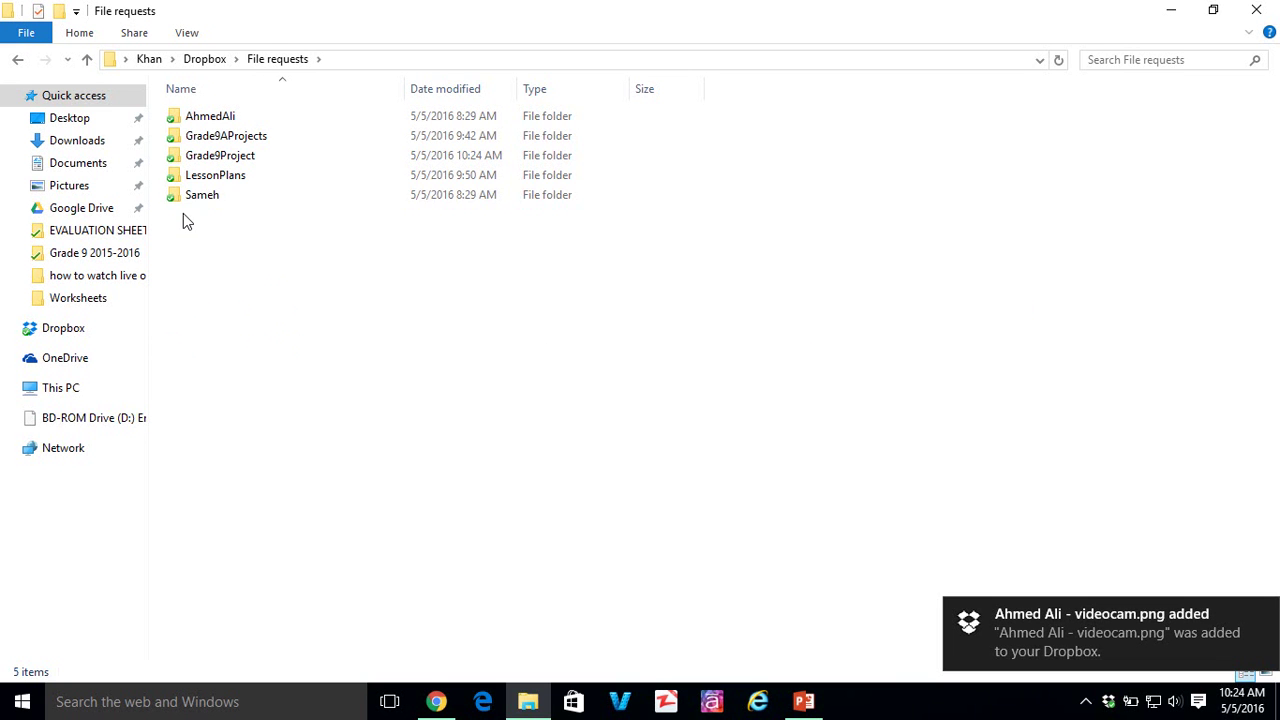
double_click(265, 140)
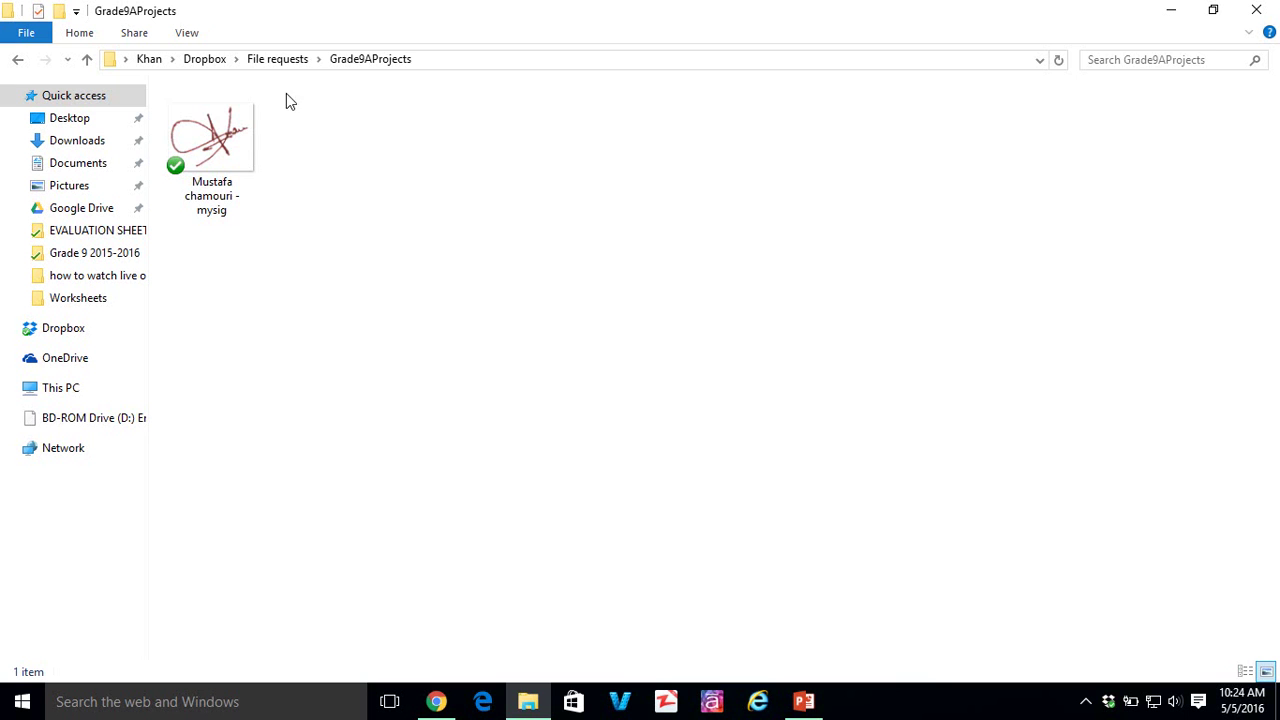
click(290, 63)
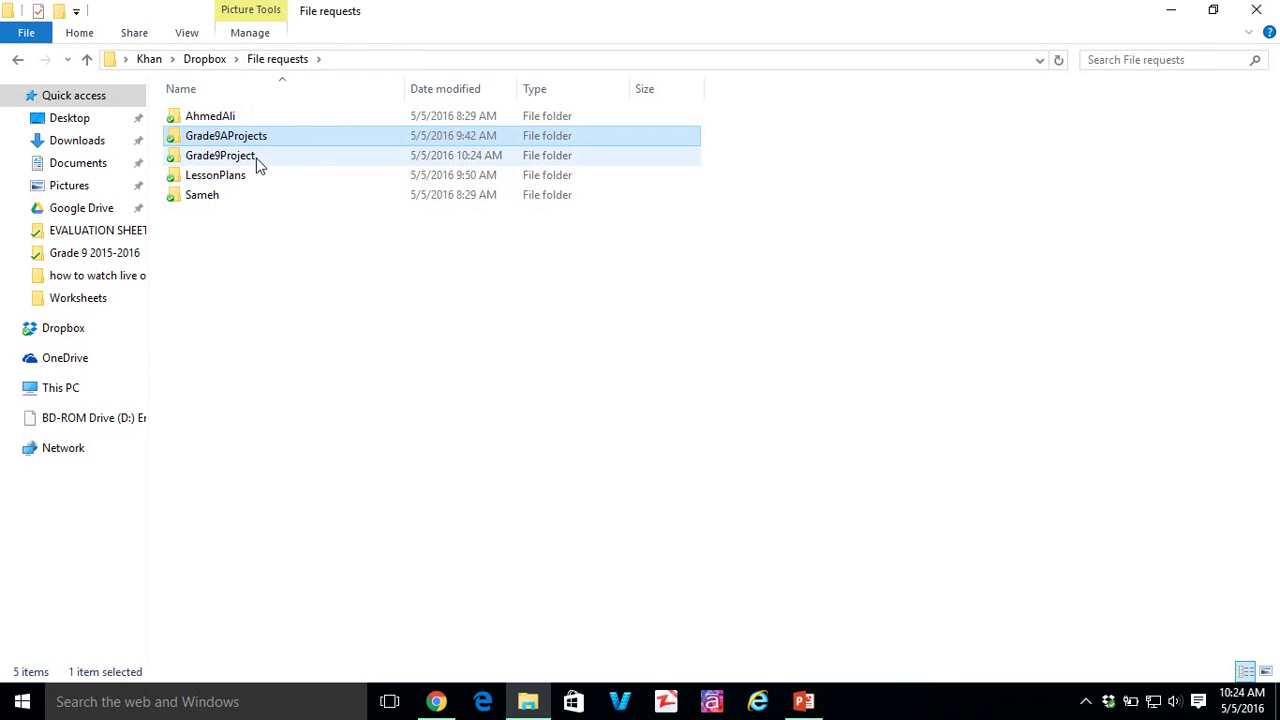
double_click(257, 163)
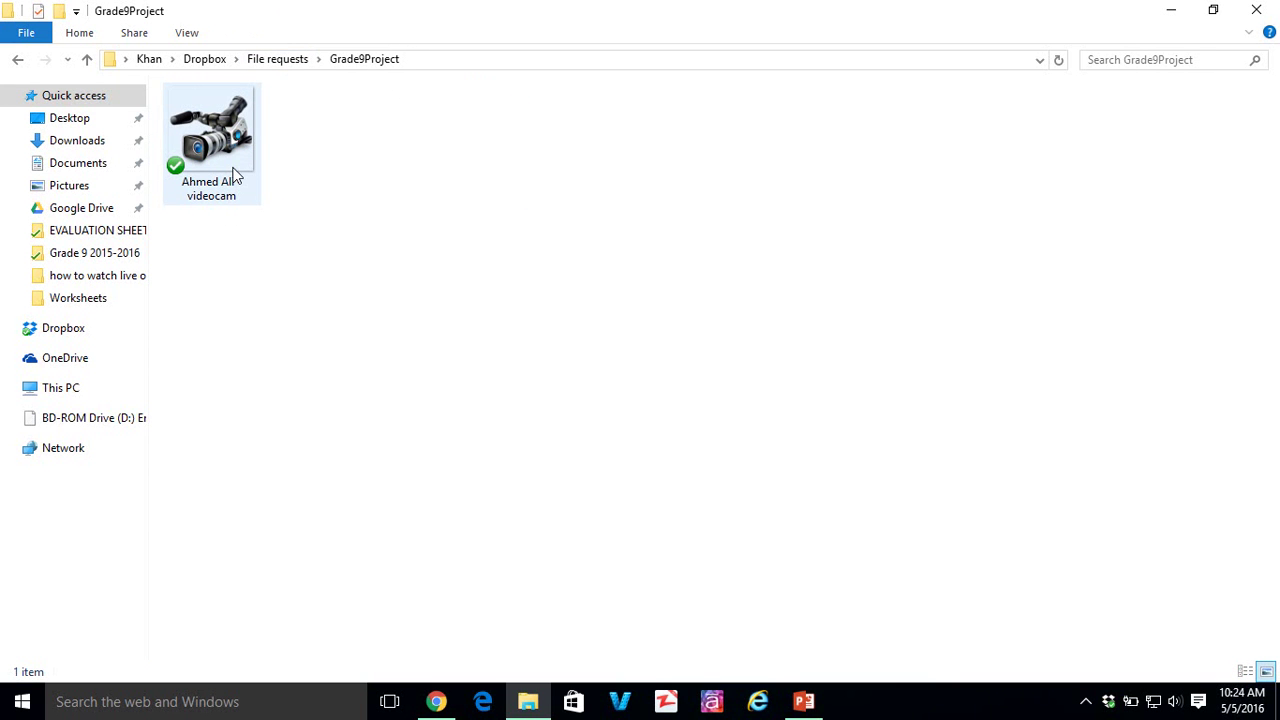